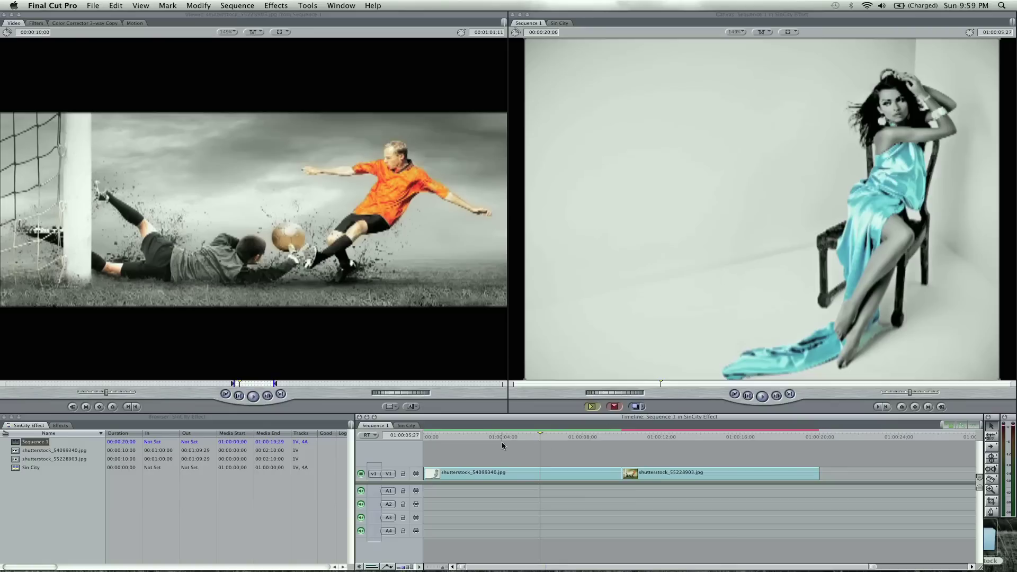
Step: Close every tab except Sin City and place shutterstock_54099340.jpg on V1, playhead at 01:00:02:03
{"action": "right_click", "coordinate": [407, 427]}
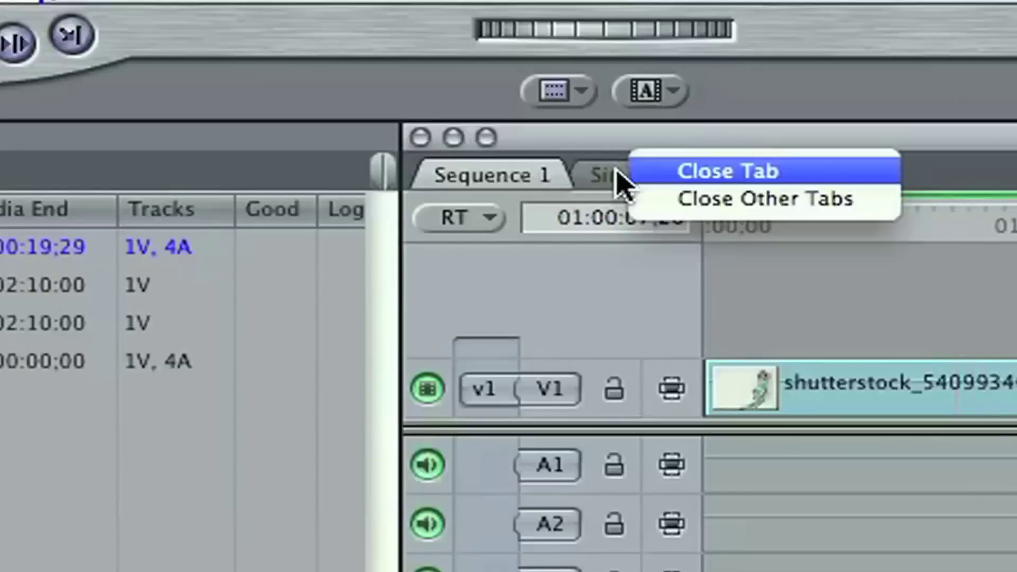
{"action": "left_click", "coordinate": [419, 432]}
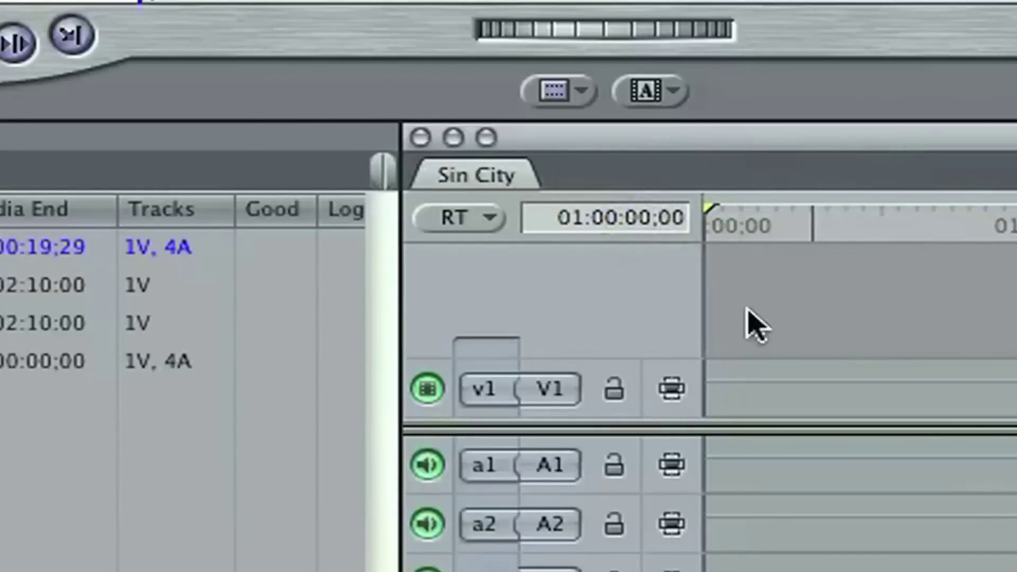
{"action": "left_click", "coordinate": [0, 284]}
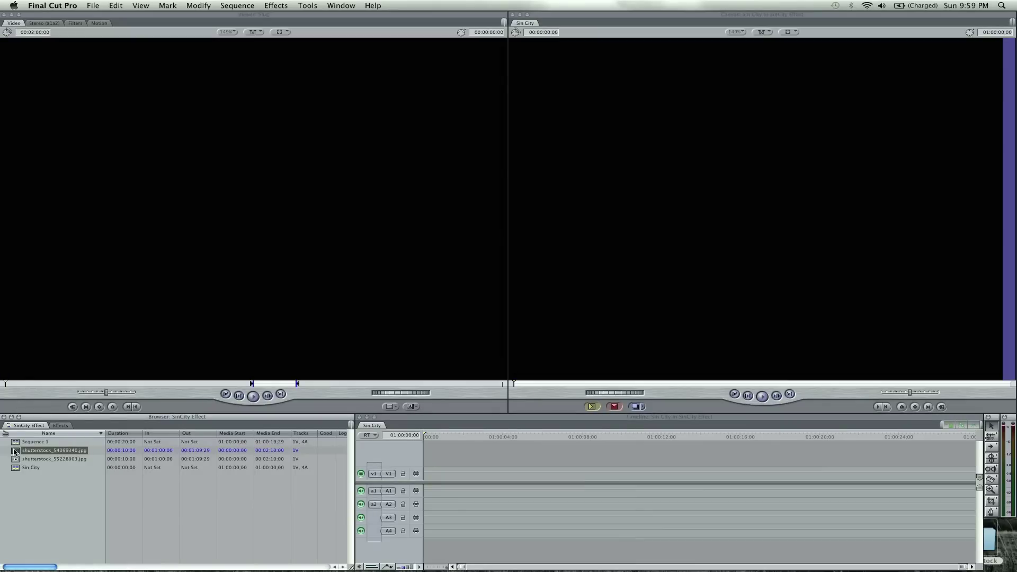
{"action": "double_click", "coordinate": [15, 451]}
{"action": "left_click_drag", "start_coordinate": [101, 450], "coordinate": [456, 482]}
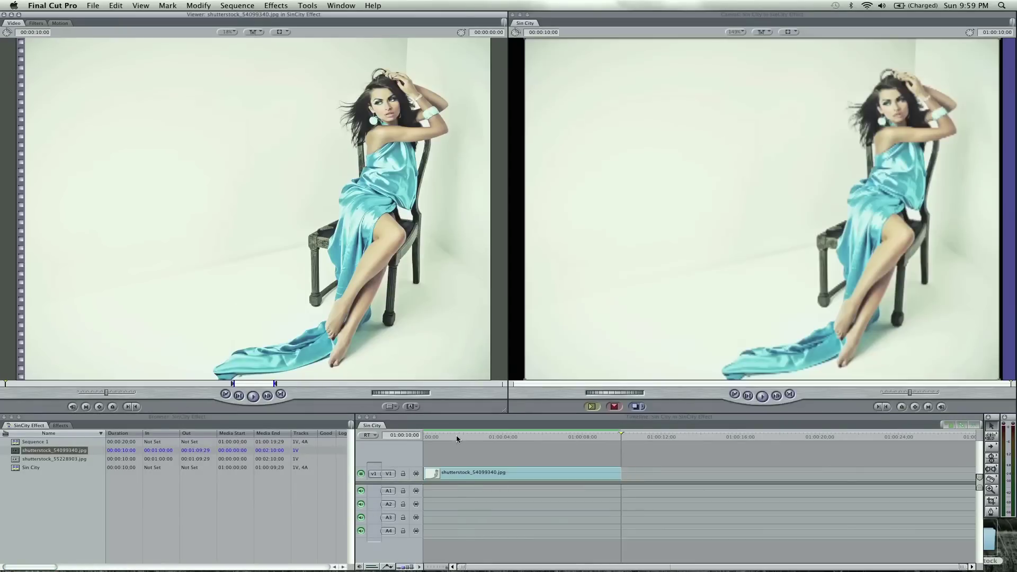
{"action": "left_click", "coordinate": [463, 436]}
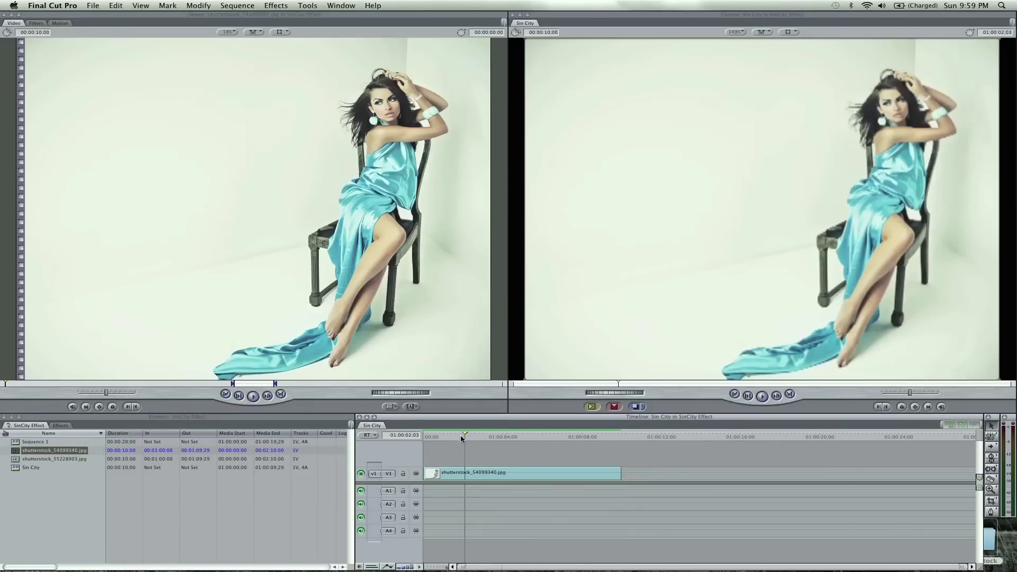
Step: Drag Color Corrector 3-way from Video Filters > Color Correction onto the dress photo clip
{"action": "left_click", "coordinate": [61, 425]}
{"action": "left_click", "coordinate": [42, 456]}
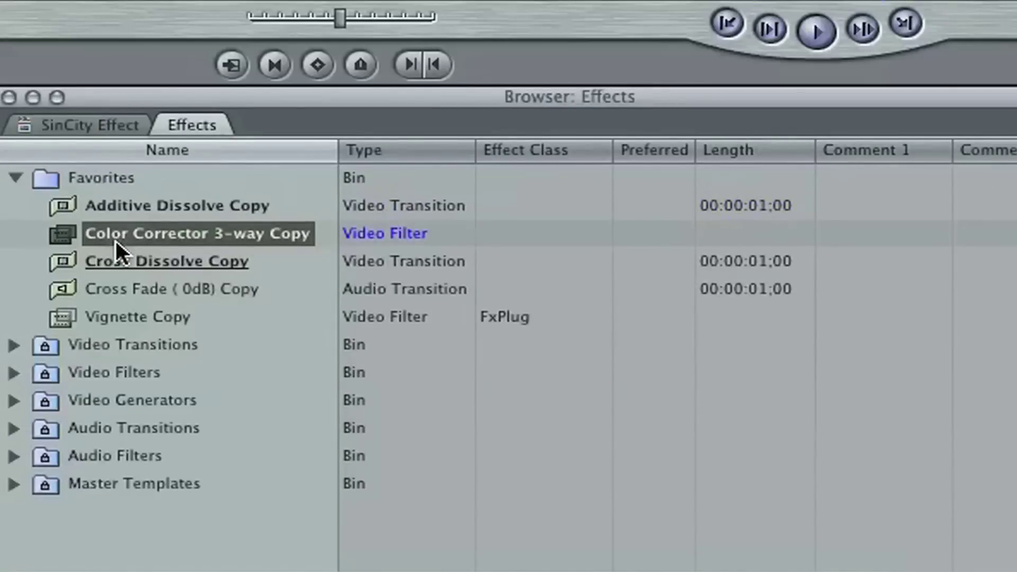
{"action": "left_click", "coordinate": [15, 373]}
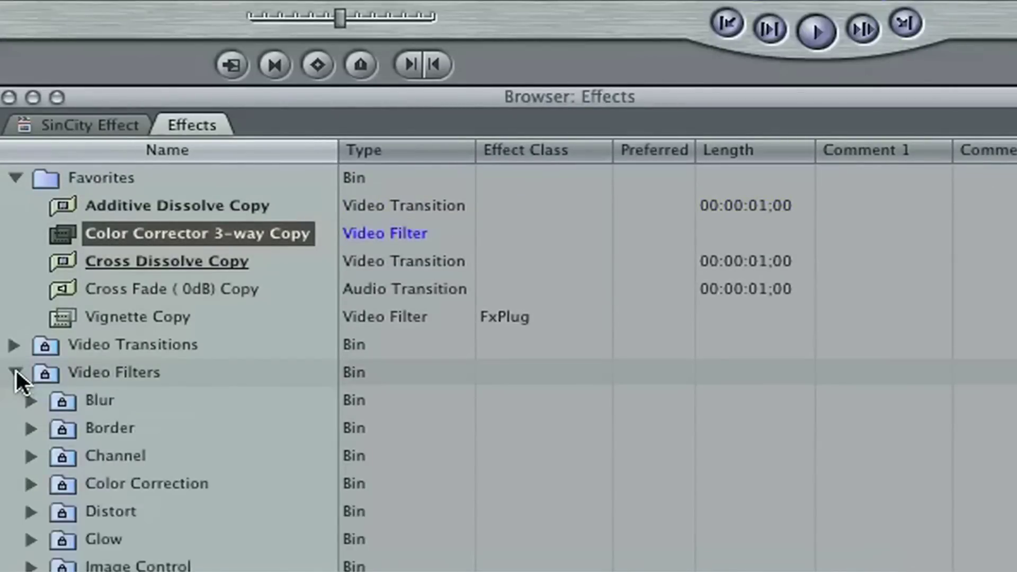
{"action": "scroll", "coordinate": [154, 371], "scroll_direction": "down", "scroll_amount": 3}
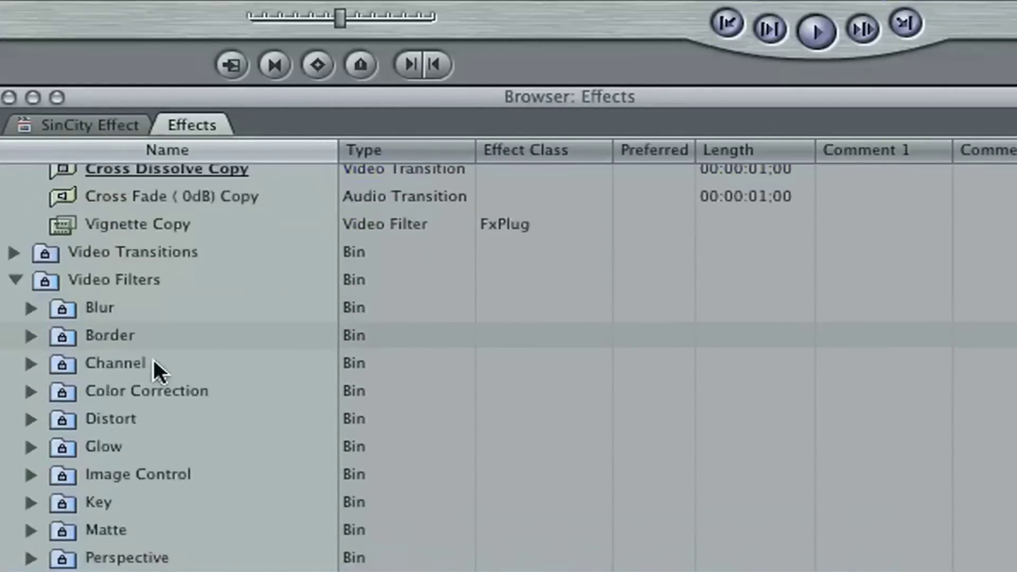
{"action": "left_click", "coordinate": [39, 389]}
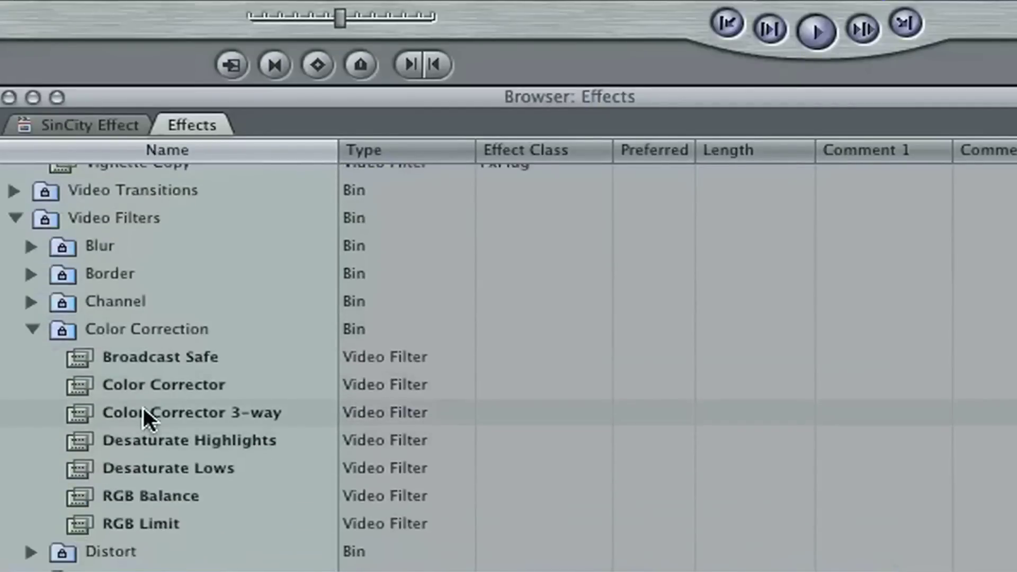
{"action": "left_click", "coordinate": [143, 412]}
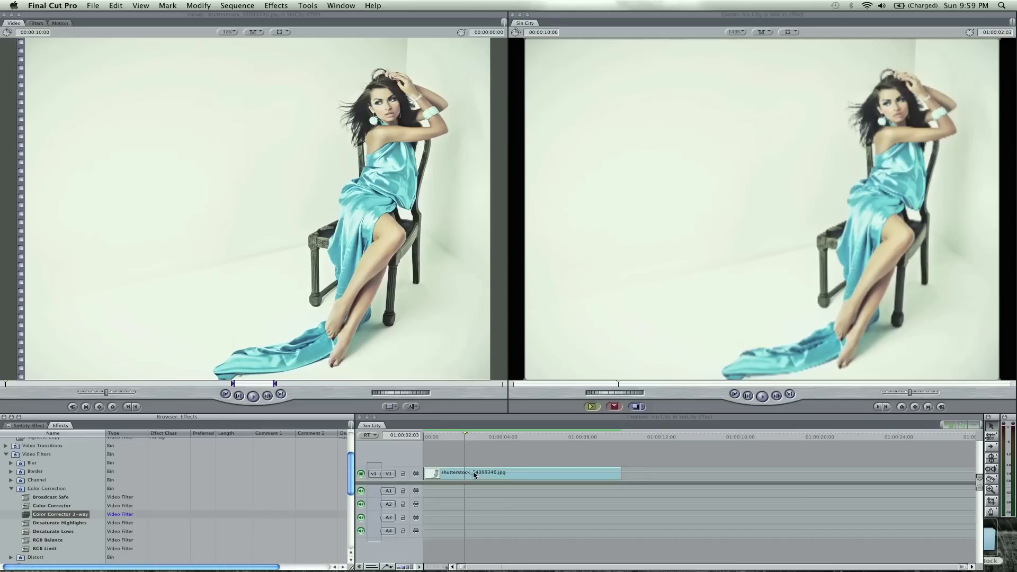
{"action": "left_click_drag", "start_coordinate": [474, 475], "coordinate": [474, 476]}
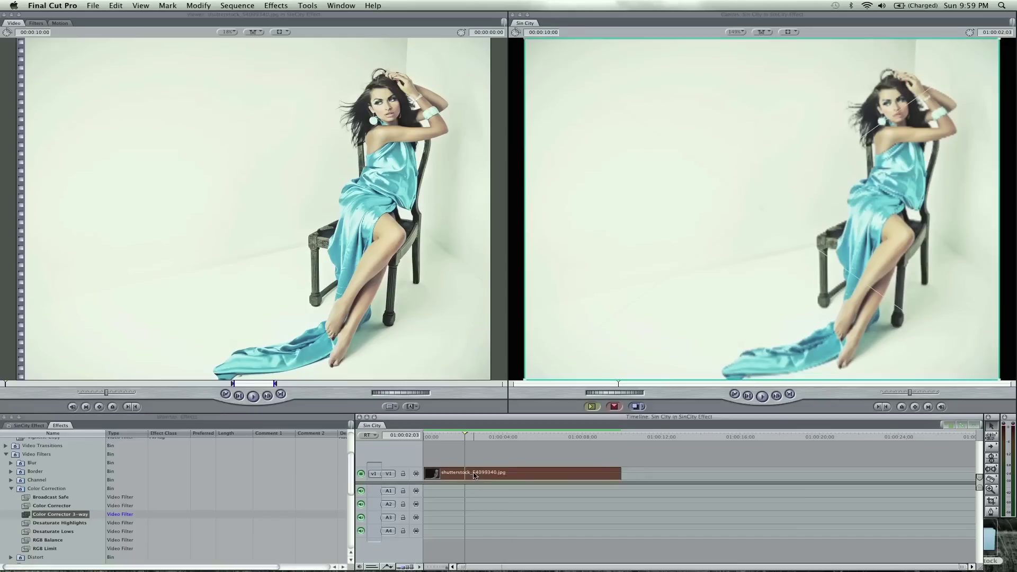
Step: In the clip's Color Corrector 3-way Limit Effect, eyedrop the cyan of the dress
{"action": "double_click", "coordinate": [473, 474]}
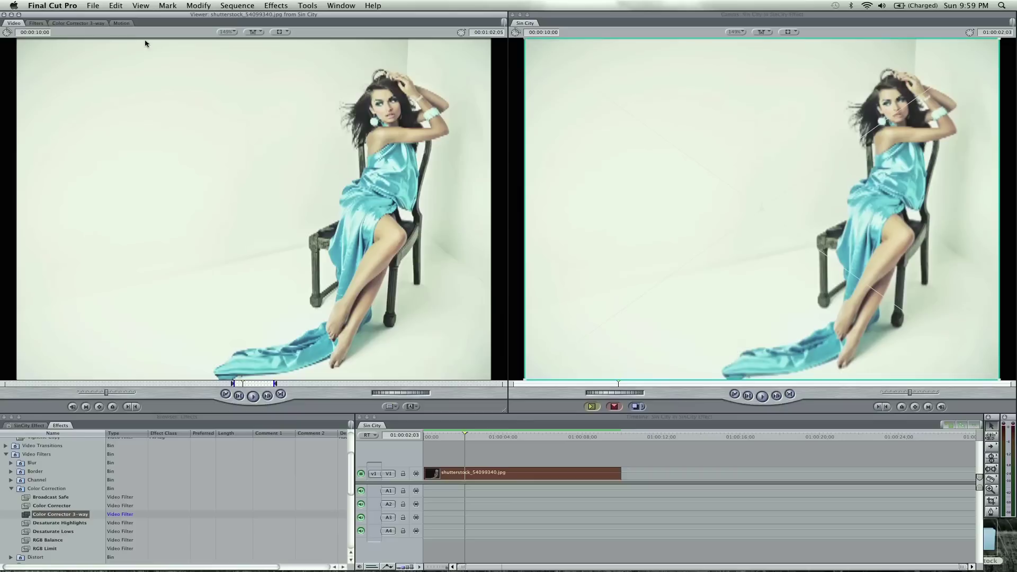
{"action": "left_click", "coordinate": [85, 23]}
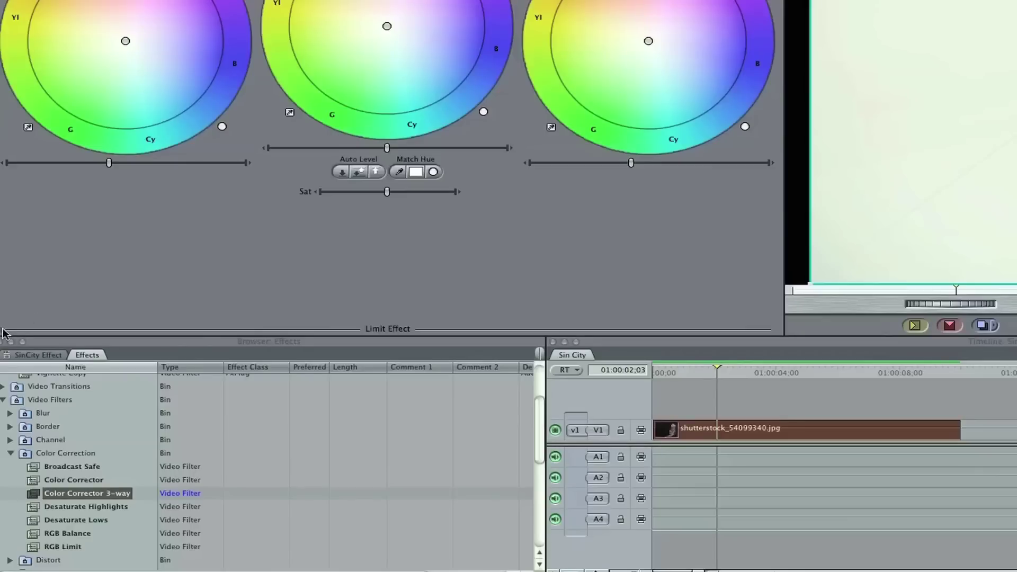
{"action": "left_click", "coordinate": [3, 331]}
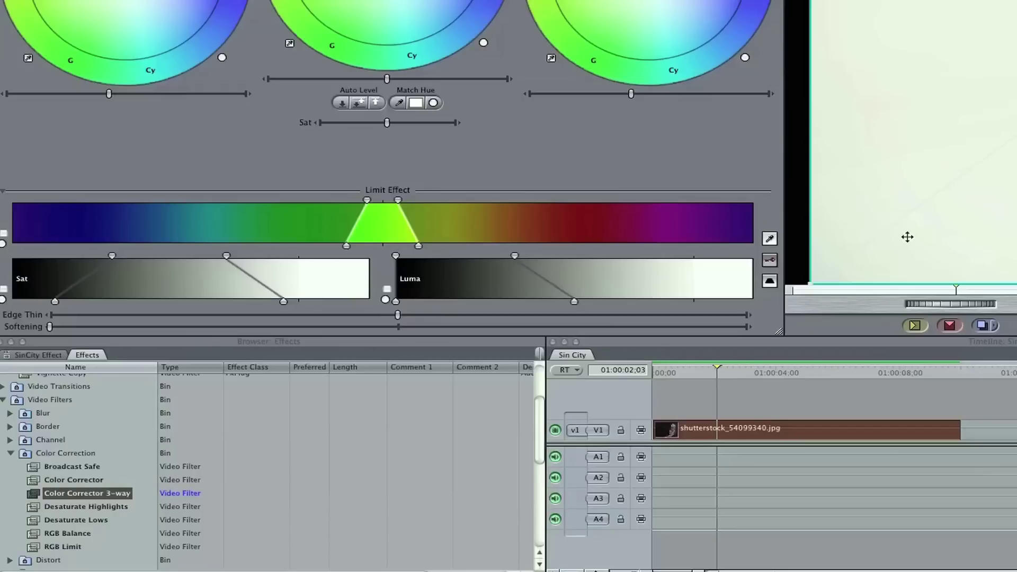
{"action": "left_click", "coordinate": [771, 239]}
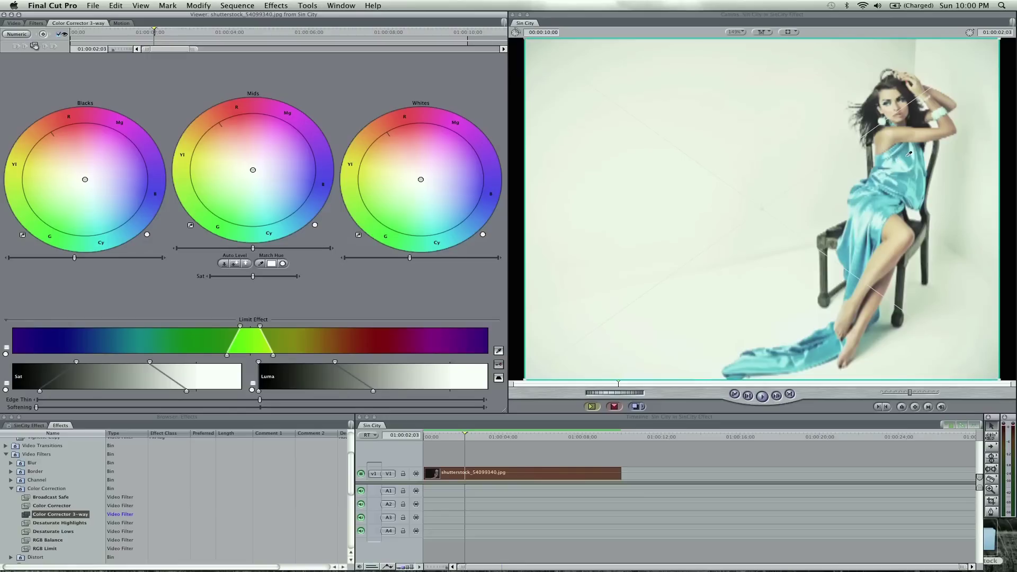
{"action": "left_click", "coordinate": [908, 155]}
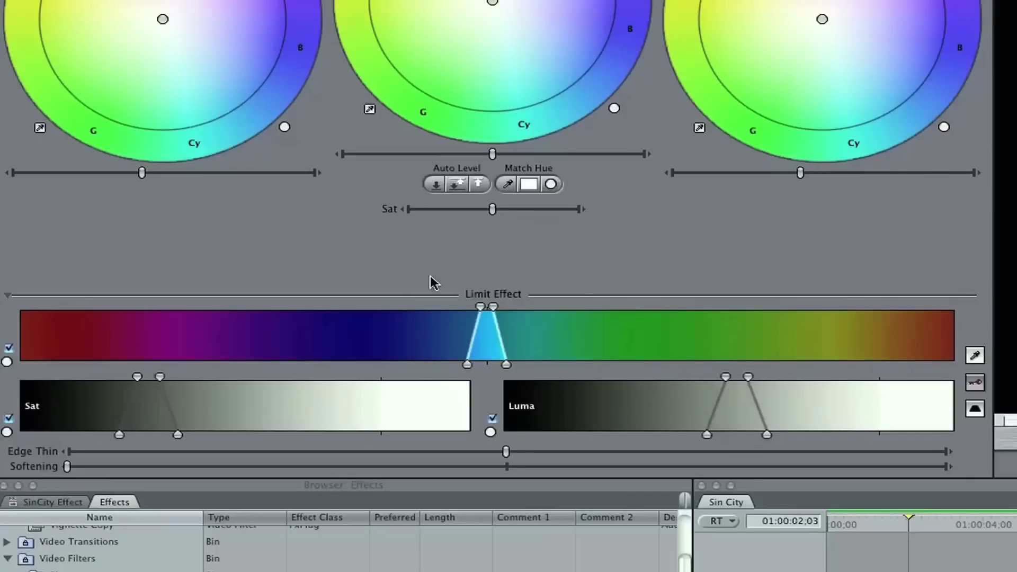
Step: Slightly widen the cyan hue range, uncheck the Sat and Luma limits, and drop saturation to minimum
{"action": "left_click_drag", "start_coordinate": [495, 303], "coordinate": [495, 304]}
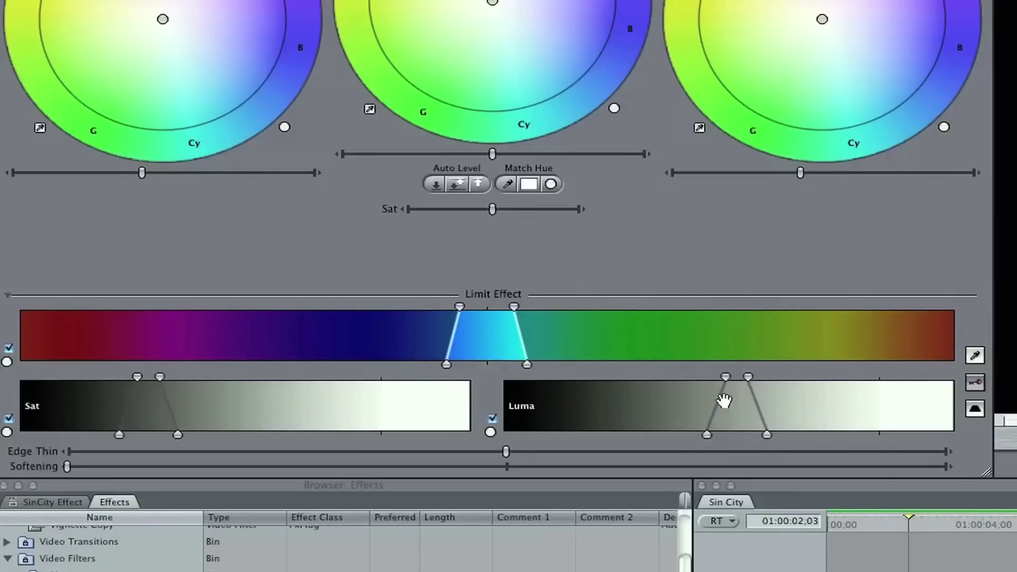
{"action": "left_click", "coordinate": [492, 418]}
{"action": "left_click", "coordinate": [9, 418]}
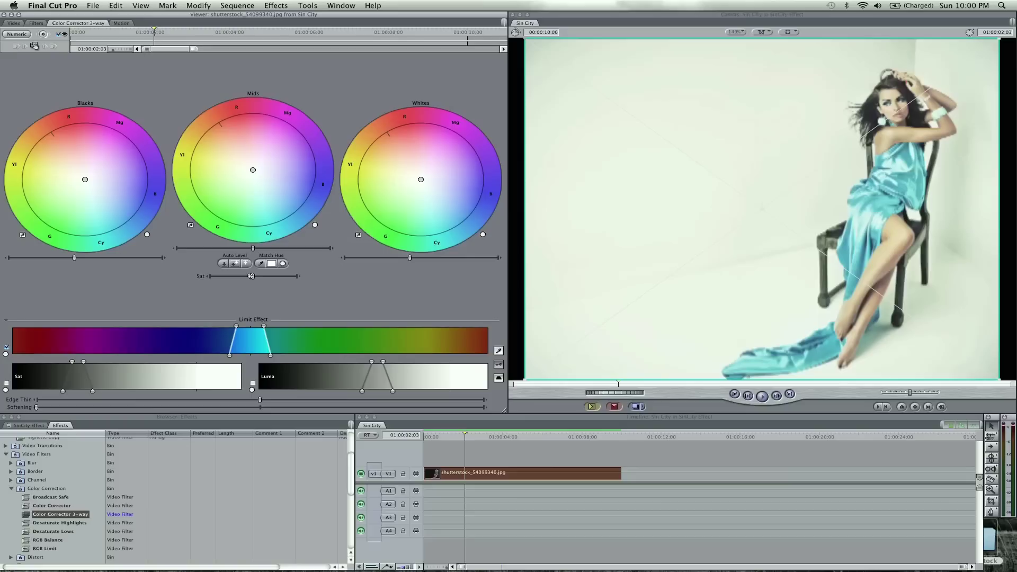
{"action": "left_click_drag", "start_coordinate": [487, 209], "coordinate": [436, 212]}
{"action": "left_click_drag", "start_coordinate": [224, 281], "coordinate": [201, 285]}
{"action": "mouse_move", "coordinate": [266, 328]}
{"action": "left_mouse_down"}
{"action": "mouse_move", "coordinate": [275, 330]}
{"action": "mouse_move", "coordinate": [269, 335]}
{"action": "left_mouse_up"}
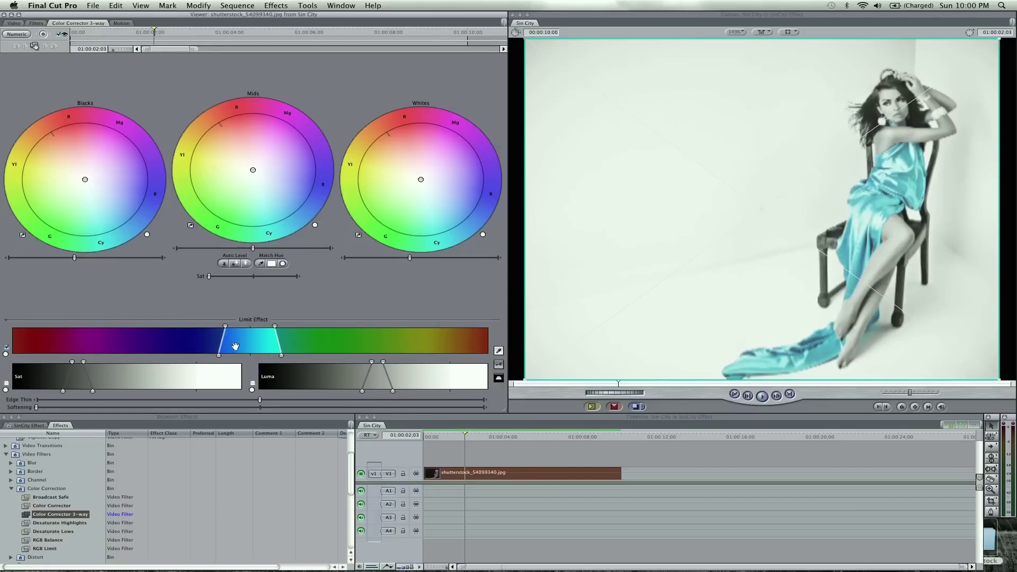
{"action": "key", "text": "super+z"}
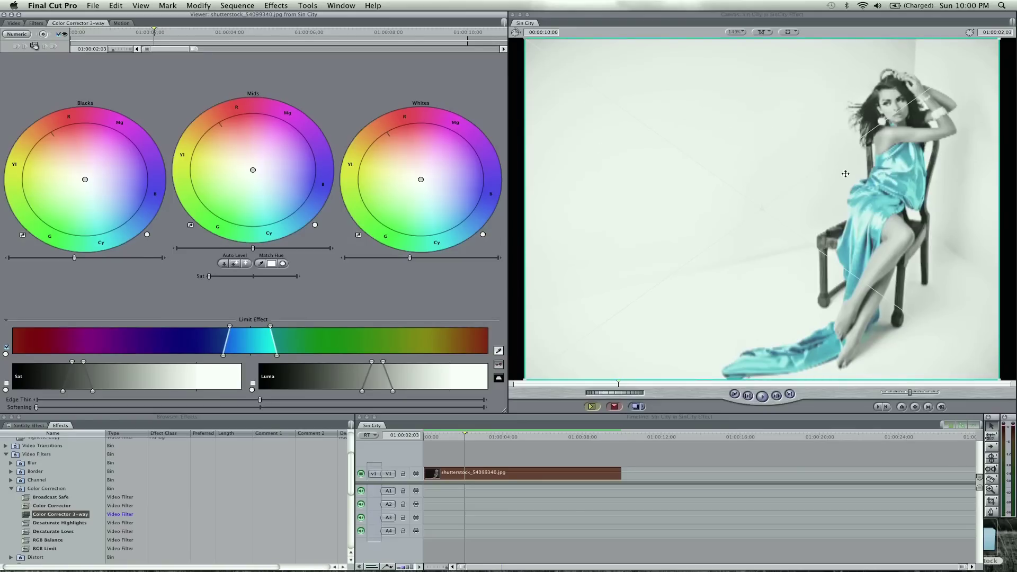
Step: Add shutterstock_55228903.jpg after the dress clip and apply Color Corrector 3-way, showing its wheels
{"action": "left_click", "coordinate": [29, 425]}
{"action": "left_click_drag", "start_coordinate": [53, 458], "coordinate": [656, 450]}
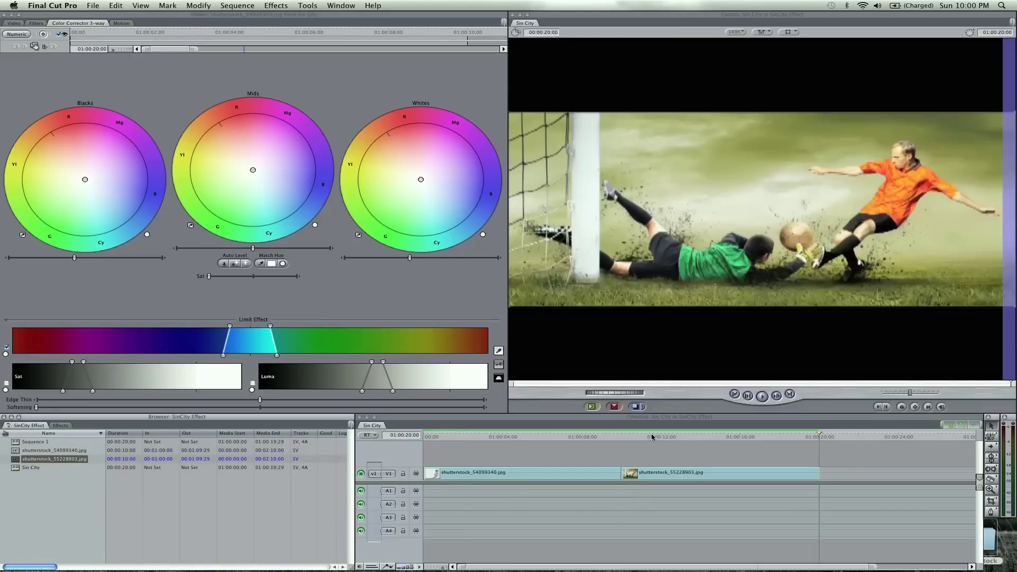
{"action": "double_click", "coordinate": [663, 472]}
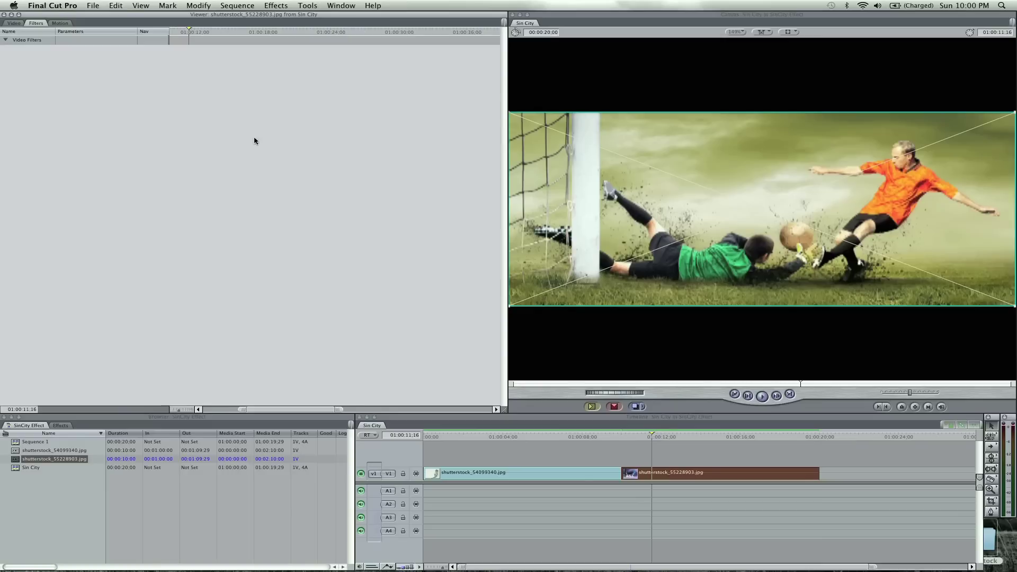
{"action": "left_click", "coordinate": [59, 428]}
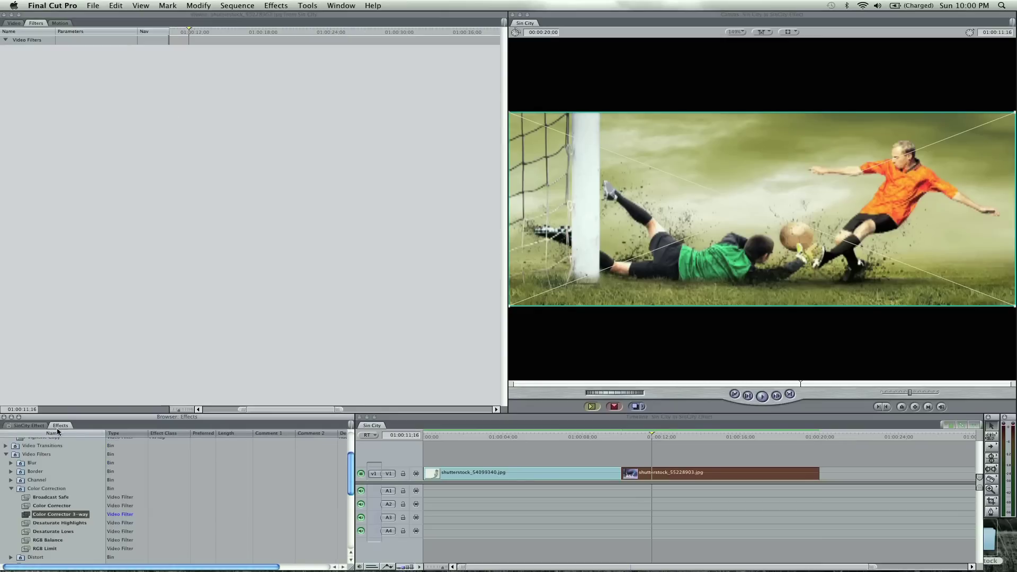
{"action": "left_click_drag", "start_coordinate": [51, 515], "coordinate": [725, 476]}
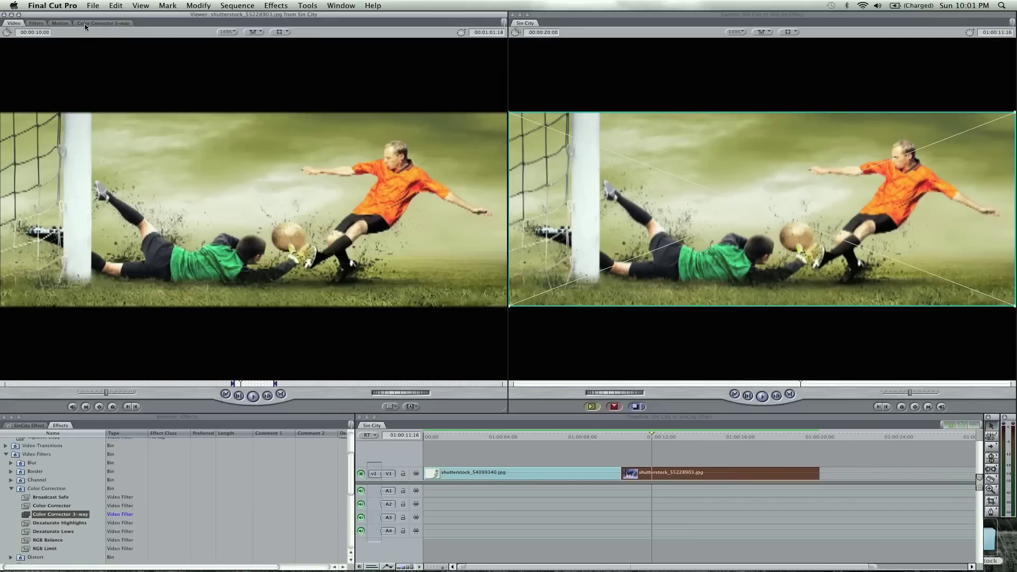
{"action": "left_click", "coordinate": [85, 24]}
Step: Eyedrop the orange jersey in Limit Effect, minimize Sat, shift hue toward orange, and add softening
{"action": "left_click", "coordinate": [6, 409]}
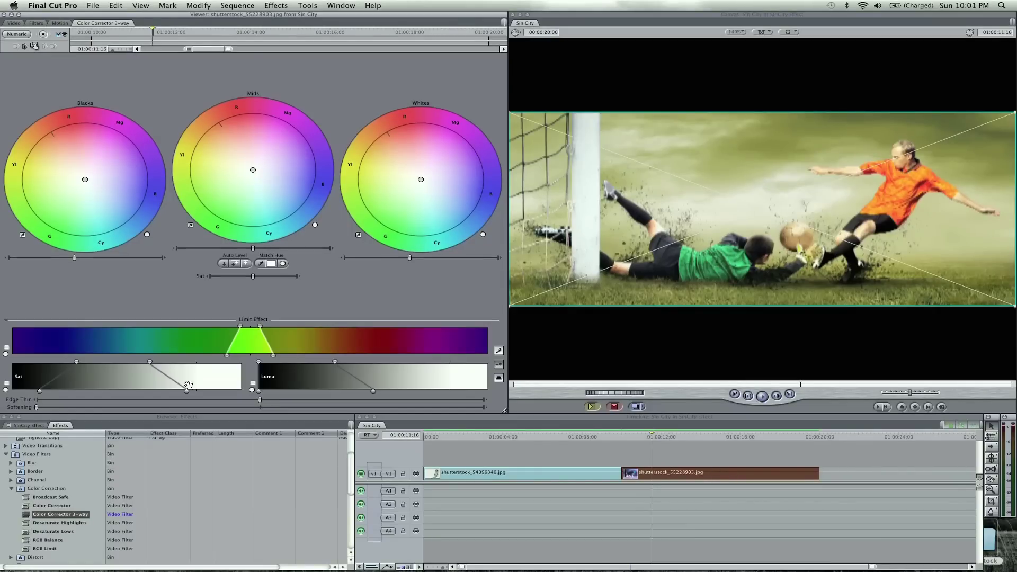
{"action": "left_click", "coordinate": [907, 184]}
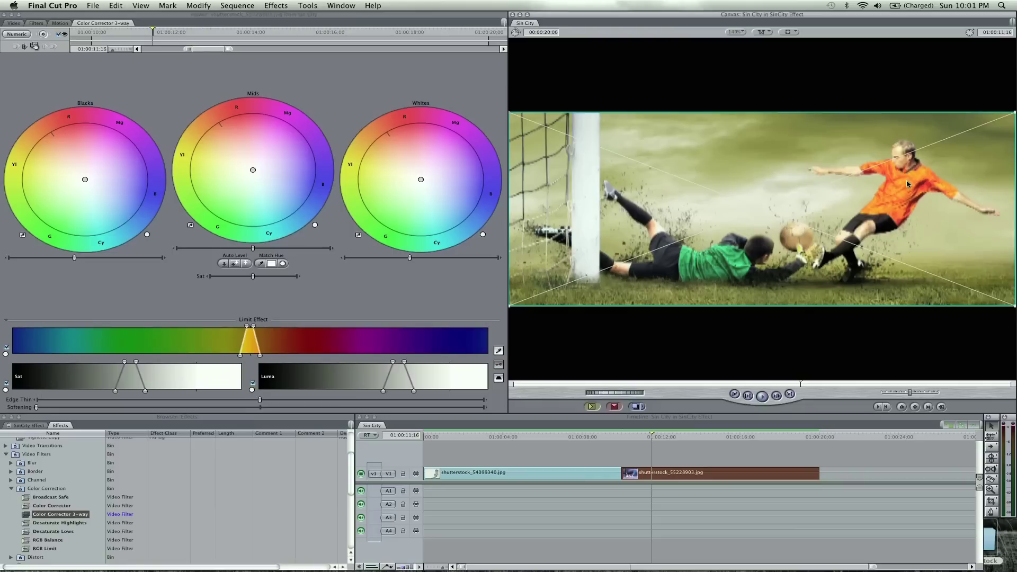
{"action": "left_click_drag", "start_coordinate": [253, 276], "coordinate": [161, 289]}
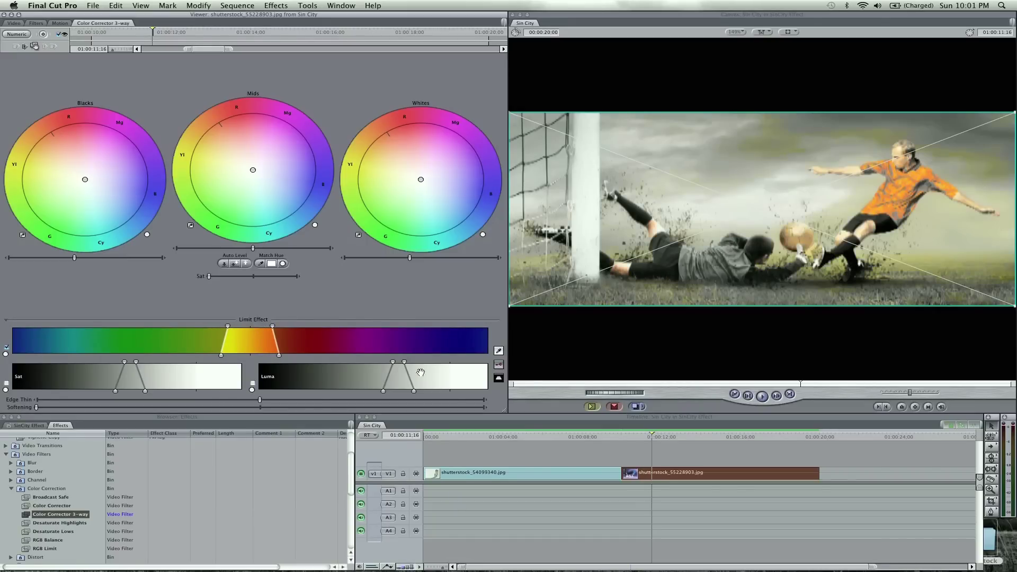
{"action": "left_click_drag", "start_coordinate": [261, 336], "coordinate": [263, 338]}
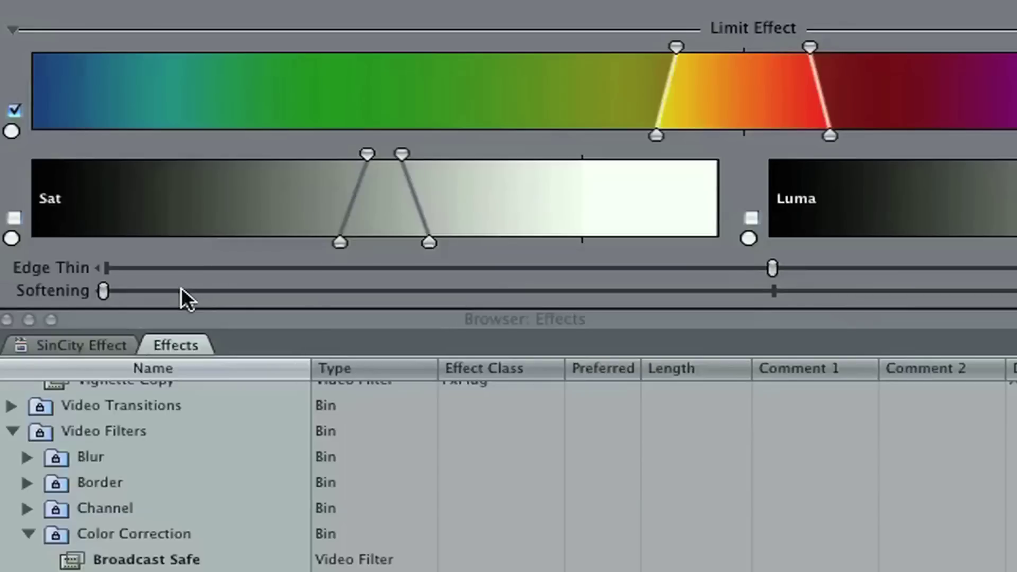
{"action": "left_click", "coordinate": [62, 406]}
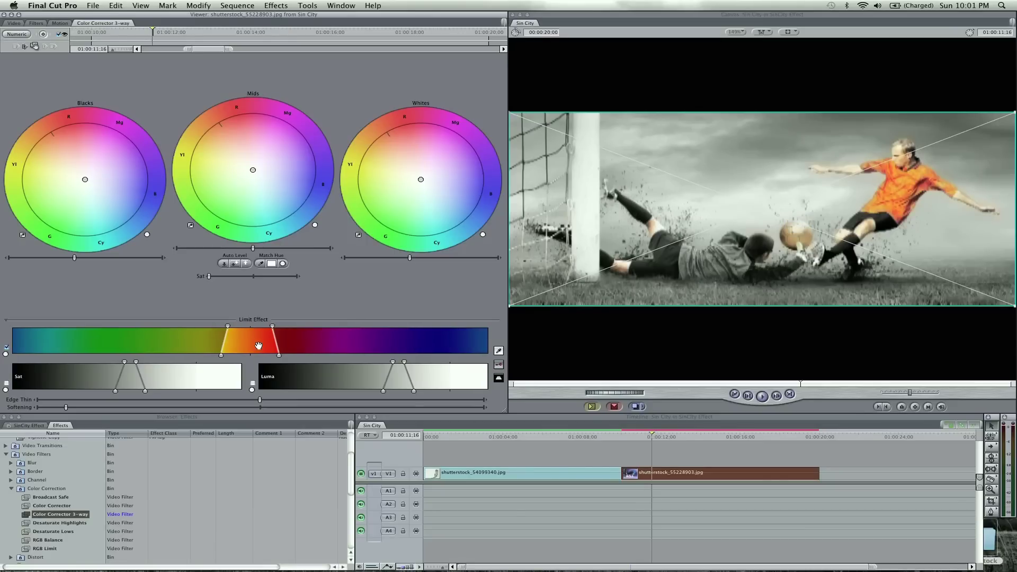
{"action": "left_click", "coordinate": [632, 438]}
Step: Keyframe the soccer clip's Saturation at 100 at 01:00:10:00 and 0 at 01:00:12:15
{"action": "mouse_move", "coordinate": [635, 437]}
{"action": "left_mouse_down"}
{"action": "mouse_move", "coordinate": [602, 438]}
{"action": "mouse_move", "coordinate": [621, 438]}
{"action": "left_mouse_up"}
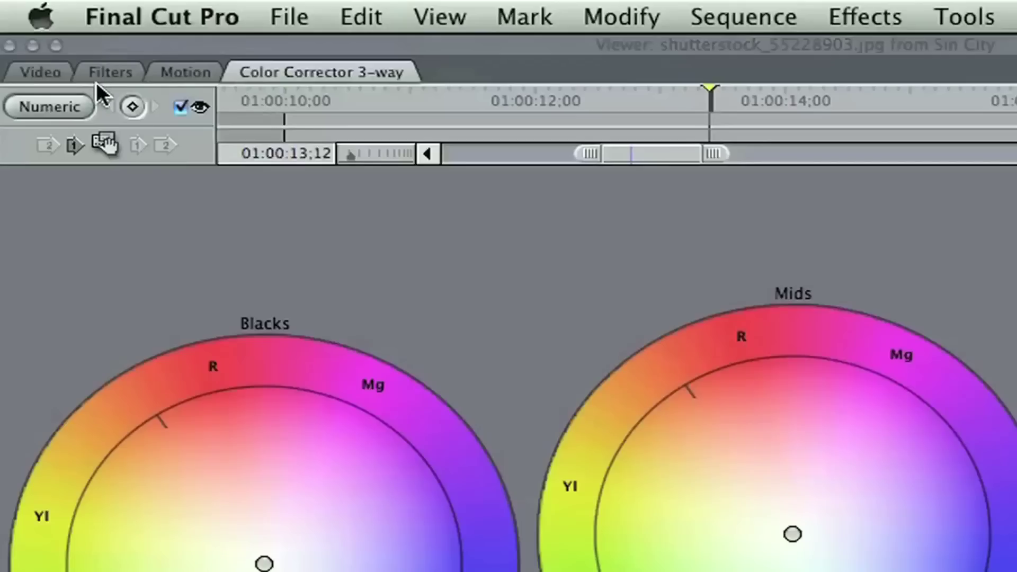
{"action": "left_click", "coordinate": [36, 23]}
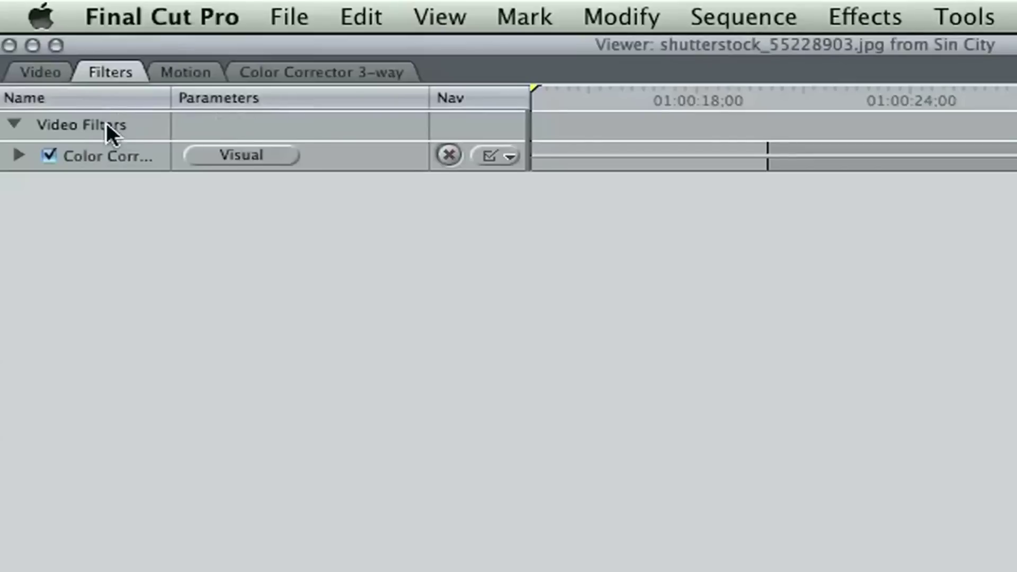
{"action": "left_click", "coordinate": [18, 154]}
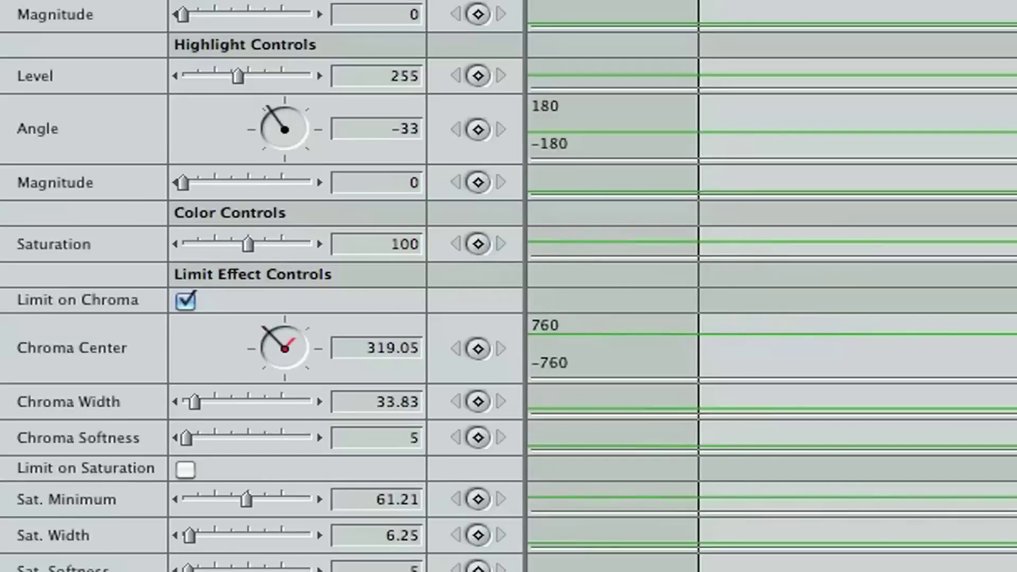
{"action": "left_click", "coordinate": [477, 250]}
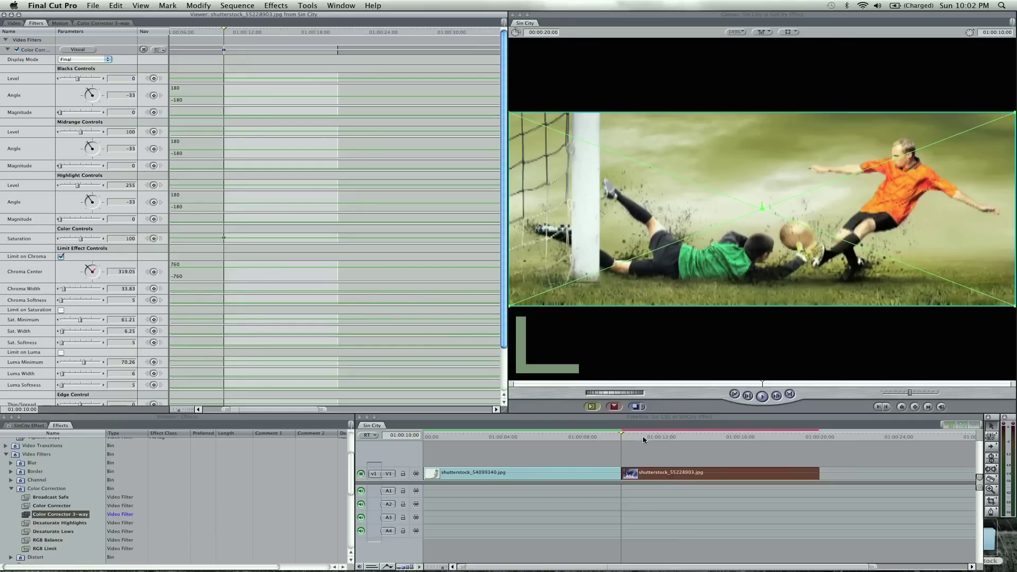
{"action": "left_click_drag", "start_coordinate": [644, 439], "coordinate": [666, 436]}
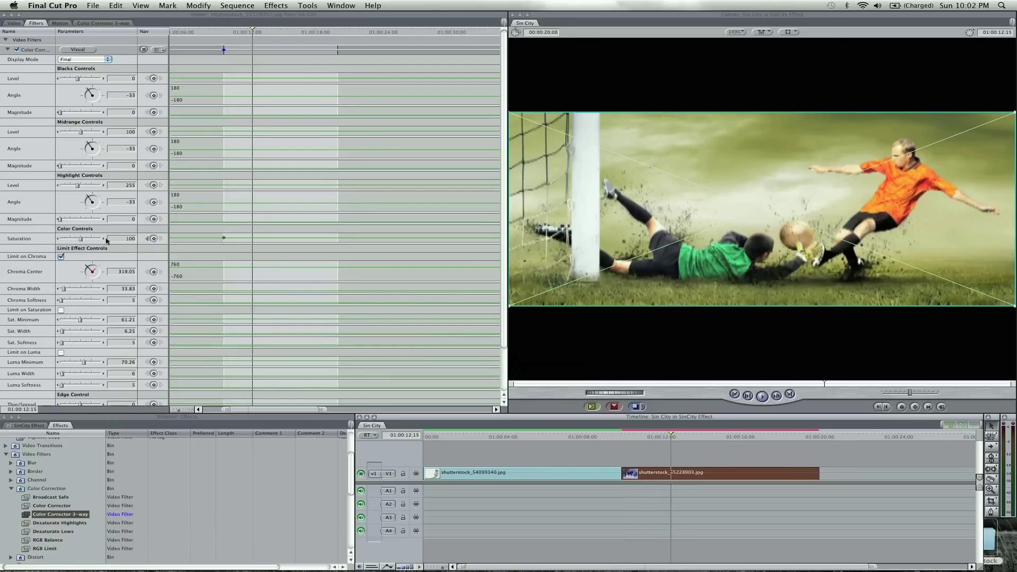
{"action": "left_click_drag", "start_coordinate": [82, 240], "coordinate": [58, 240]}
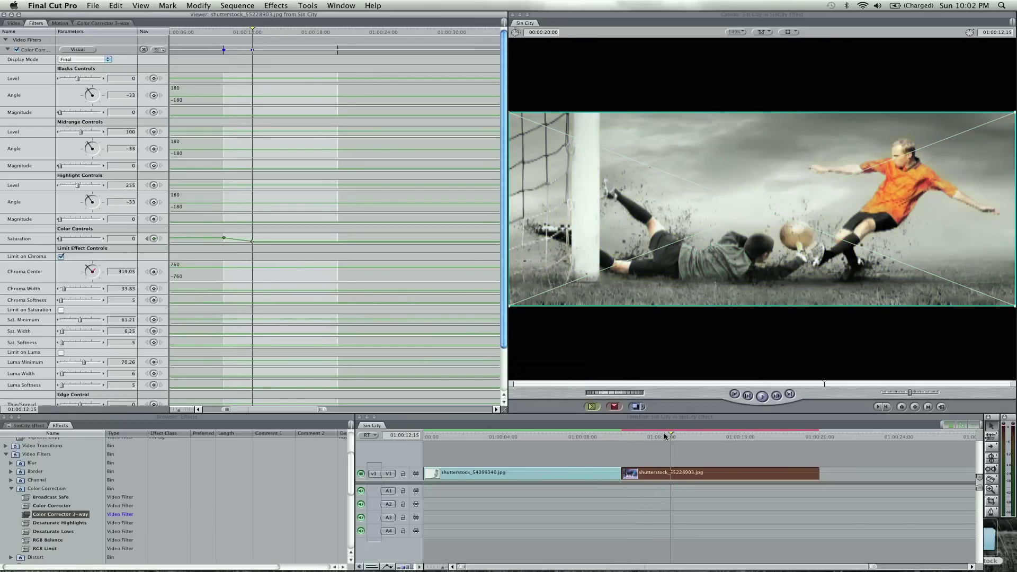
{"action": "left_click_drag", "start_coordinate": [665, 436], "coordinate": [621, 442]}
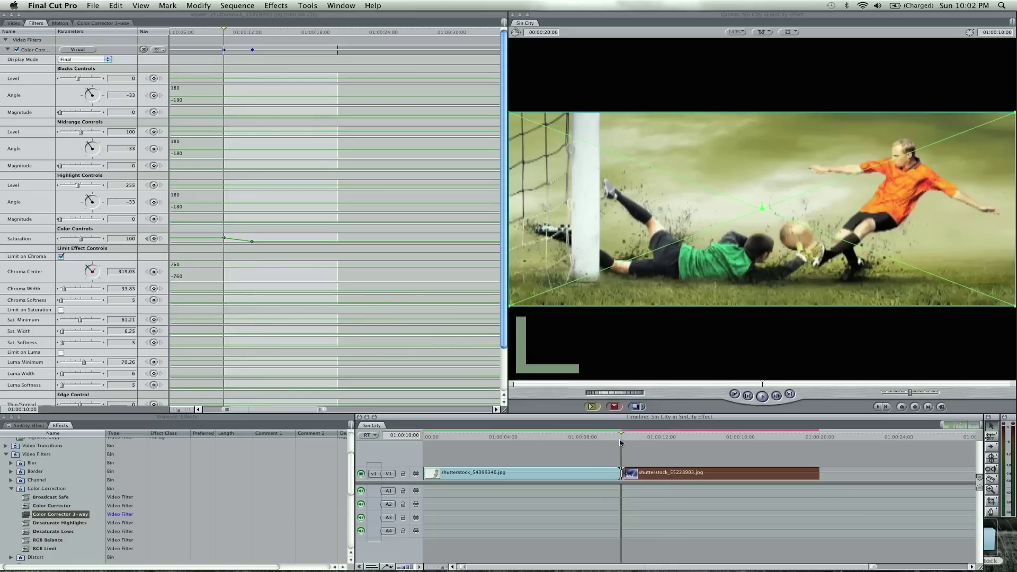
{"action": "left_click", "coordinate": [647, 456]}
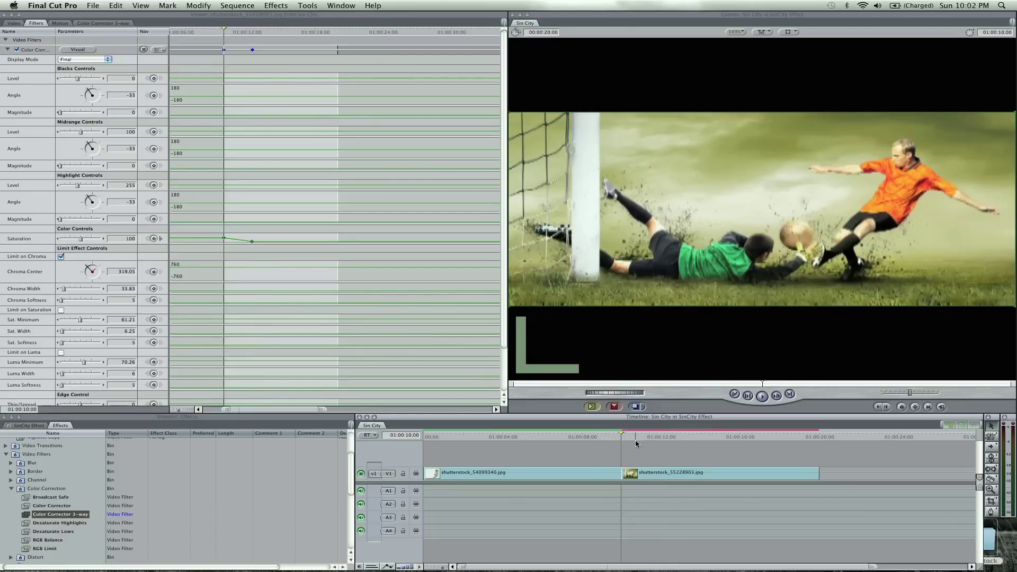
{"action": "left_click", "coordinate": [642, 471]}
{"action": "key", "text": "super+r"}
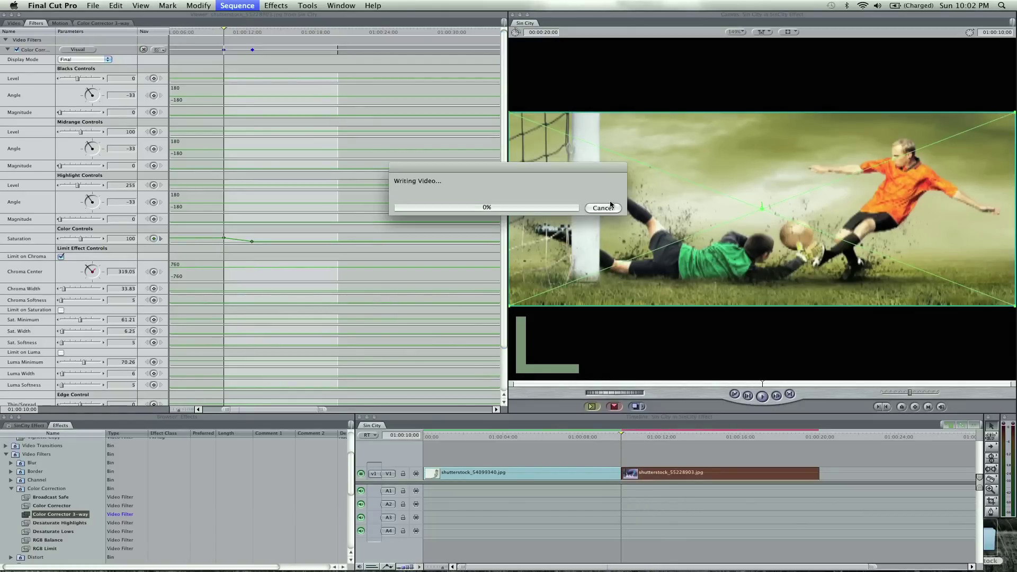
{"action": "left_click", "coordinate": [602, 208]}
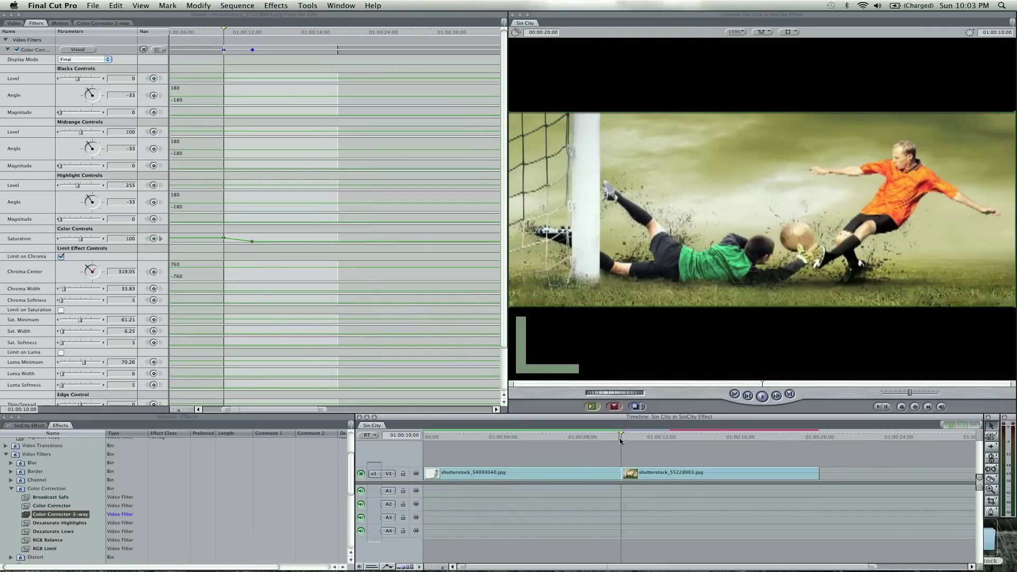
{"action": "key", "text": "space"}
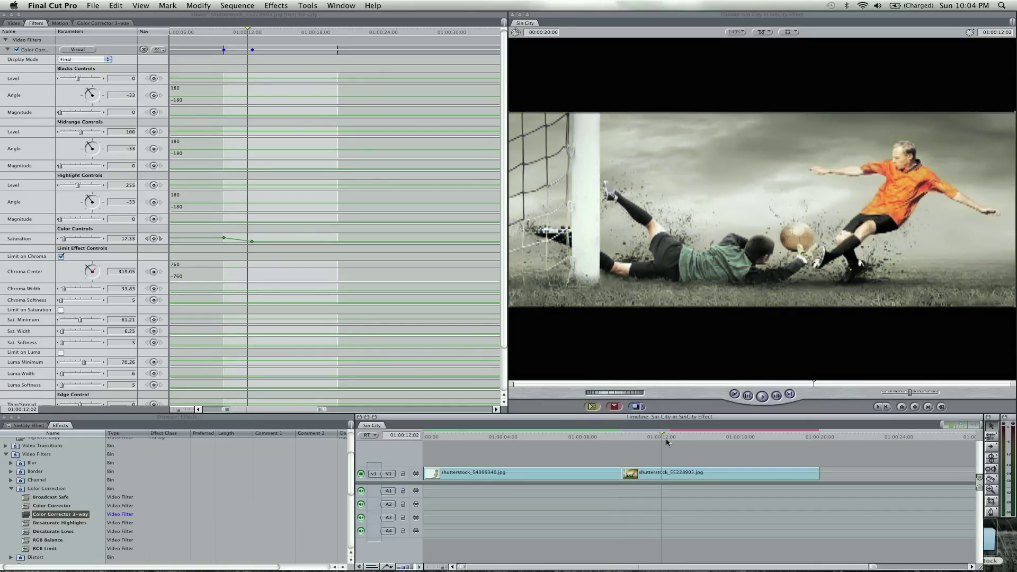
{"action": "left_click_drag", "start_coordinate": [666, 442], "coordinate": [626, 443]}
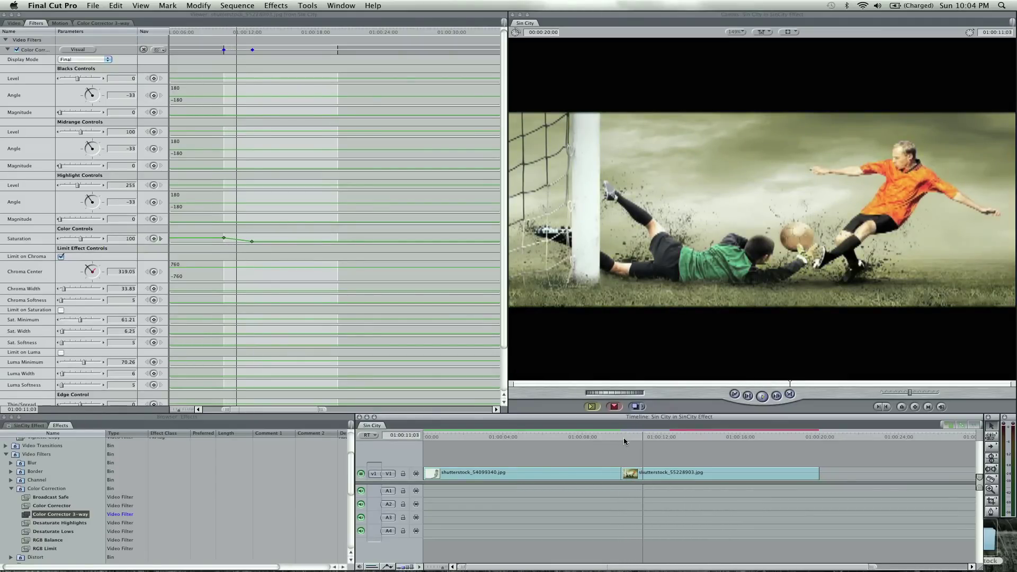
{"action": "left_click", "coordinate": [720, 439]}
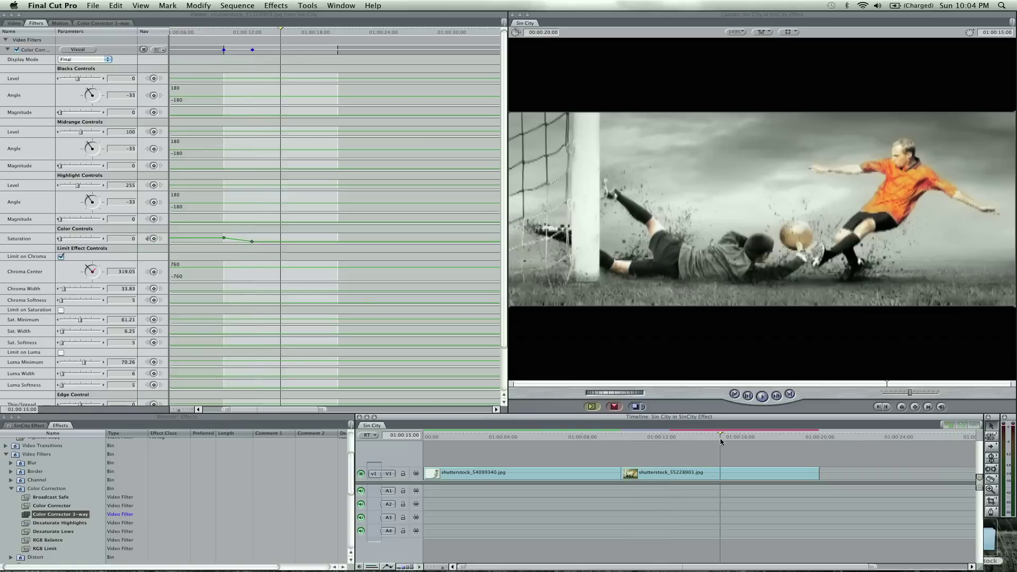